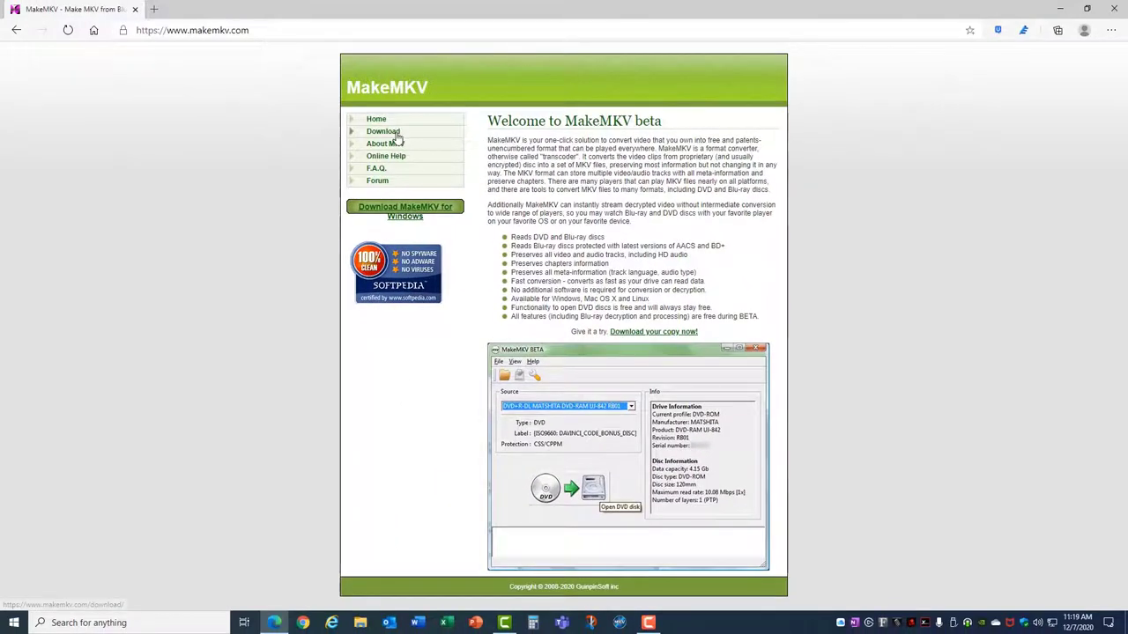
# Step: Download MakeMKV 1.15.3 for Windows from the MakeMKV download page and start the installer
pyautogui.click(392, 135)
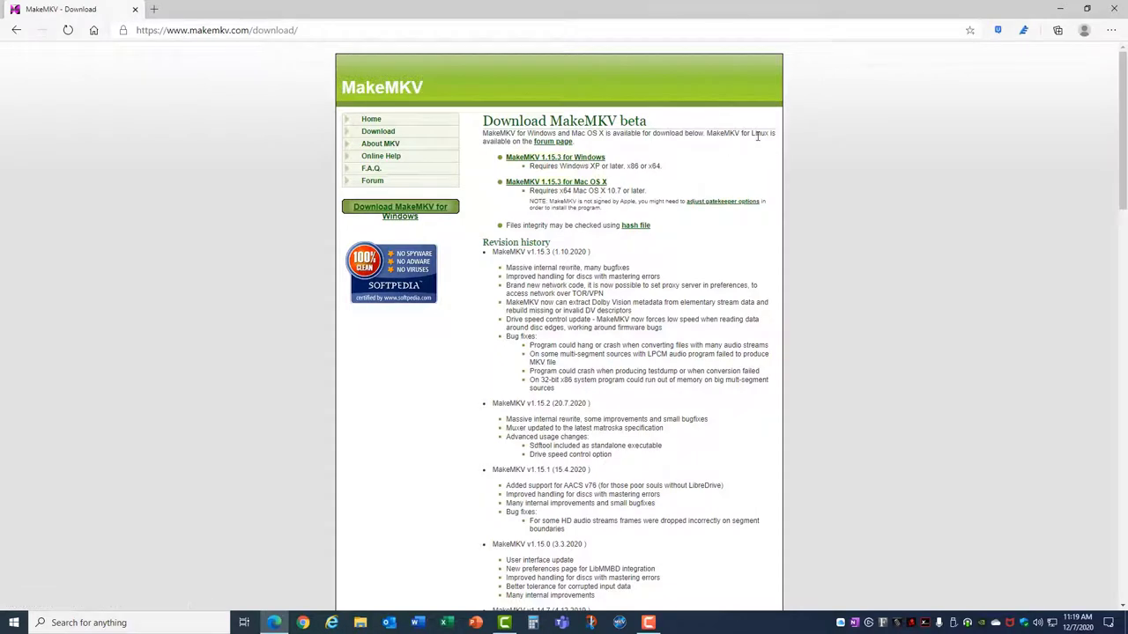
pyautogui.click(597, 159)
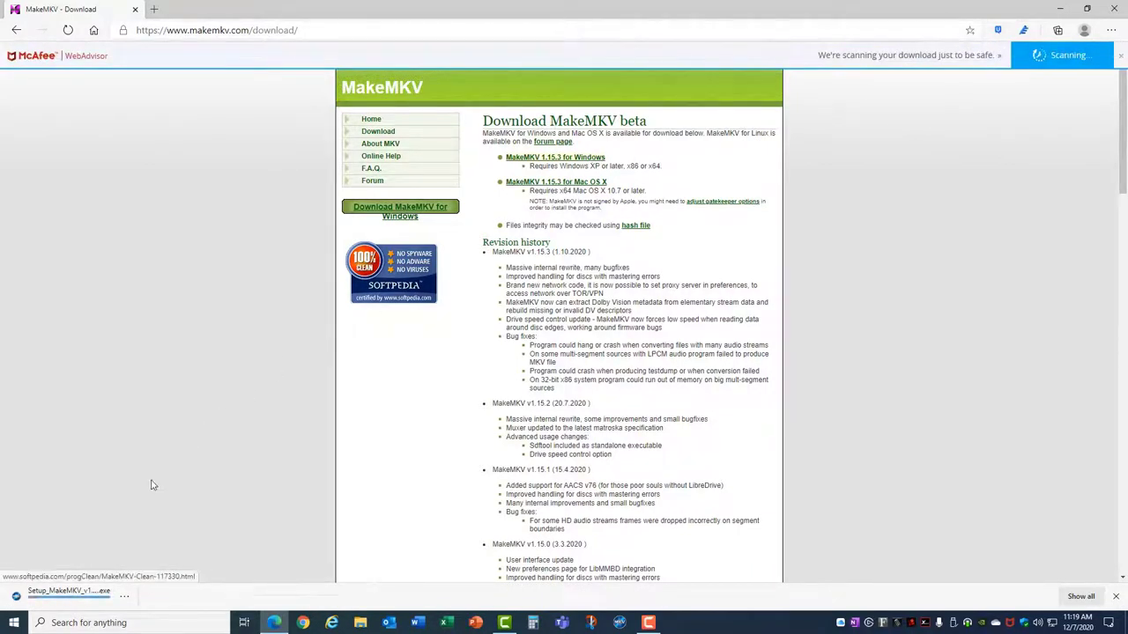
pyautogui.click(73, 598)
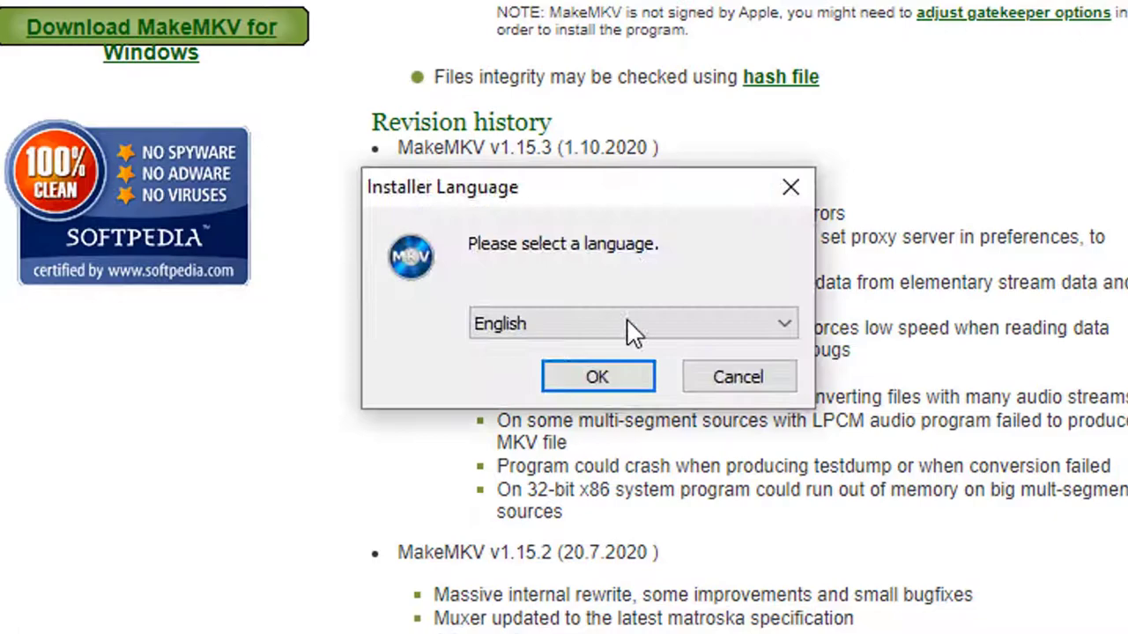
# Step: Choose English as the installer language and accept the MakeMKV license agreement
pyautogui.click(626, 324)
pyautogui.click(591, 391)
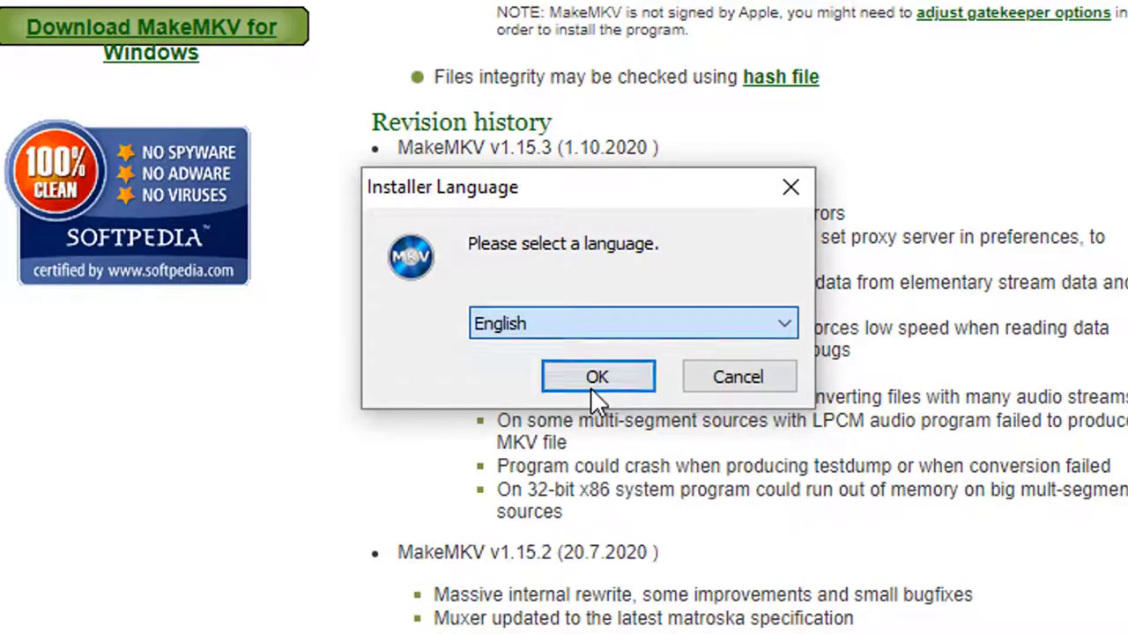
pyautogui.click(594, 374)
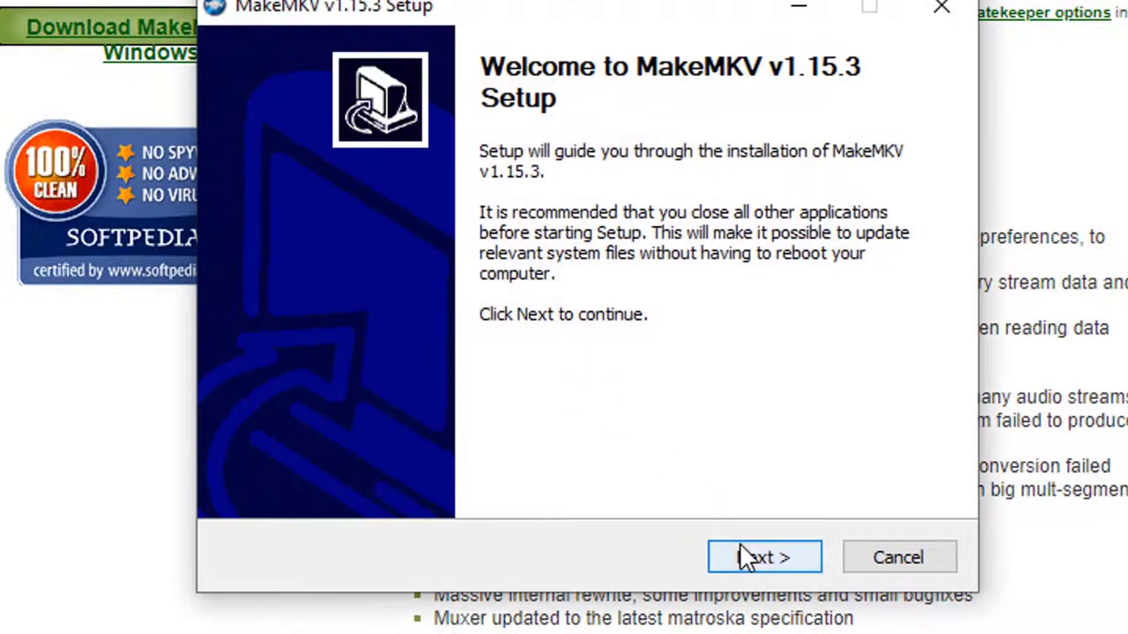
pyautogui.click(739, 543)
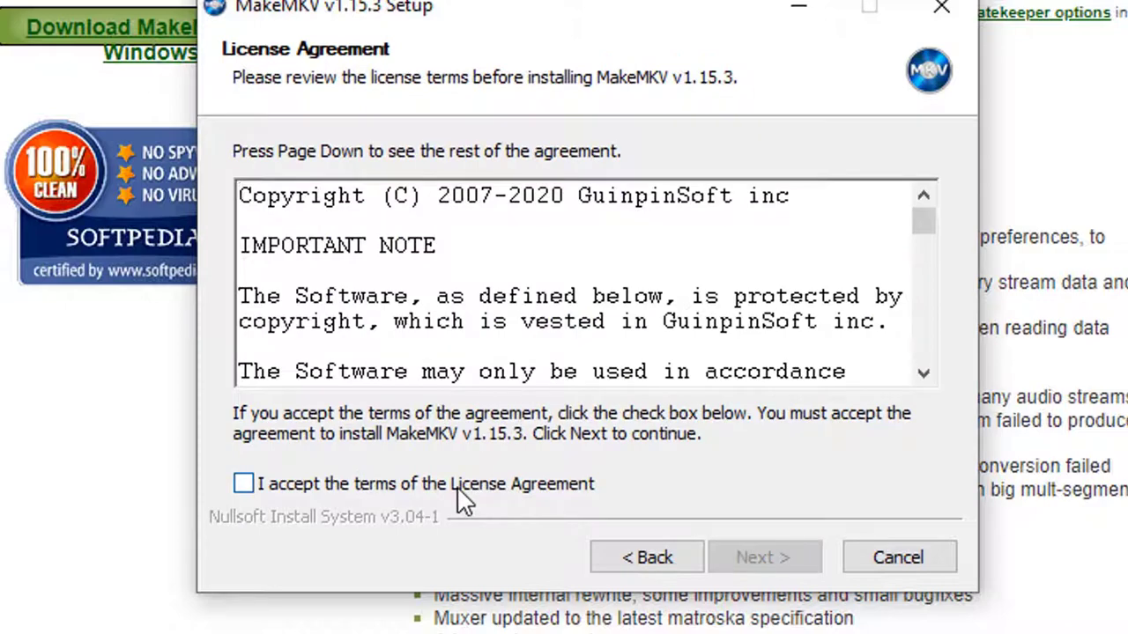
pyautogui.click(459, 491)
pyautogui.click(748, 543)
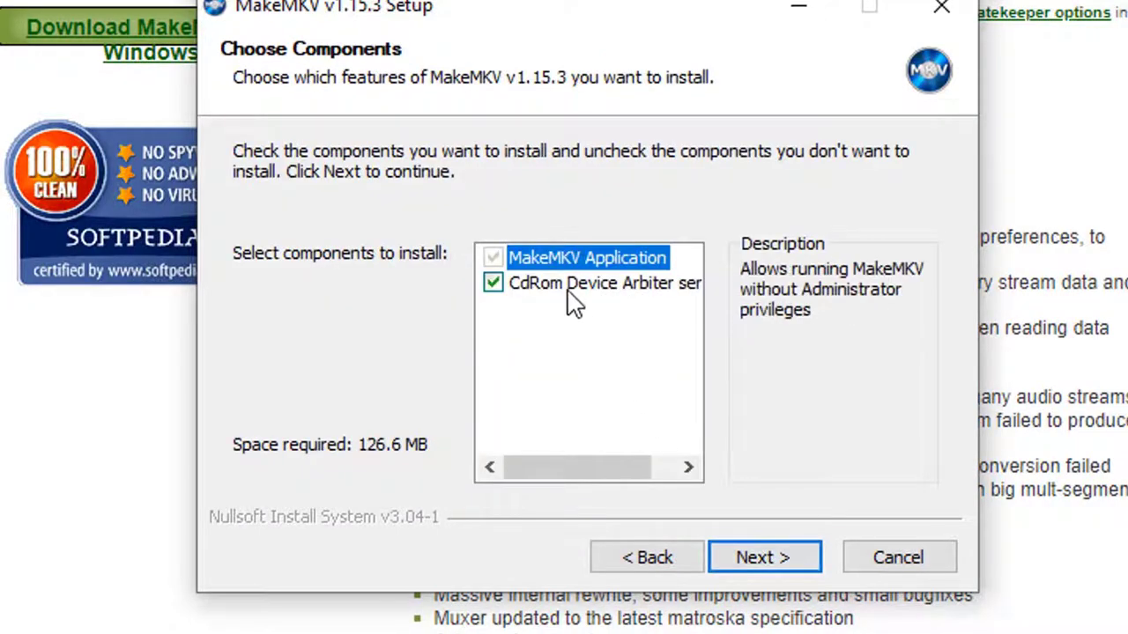
# Step: Install MakeMKV with the default components, destination and Start Menu folder, and finish setup with Run MakeMKV v1.15.3 enabled
pyautogui.click(750, 561)
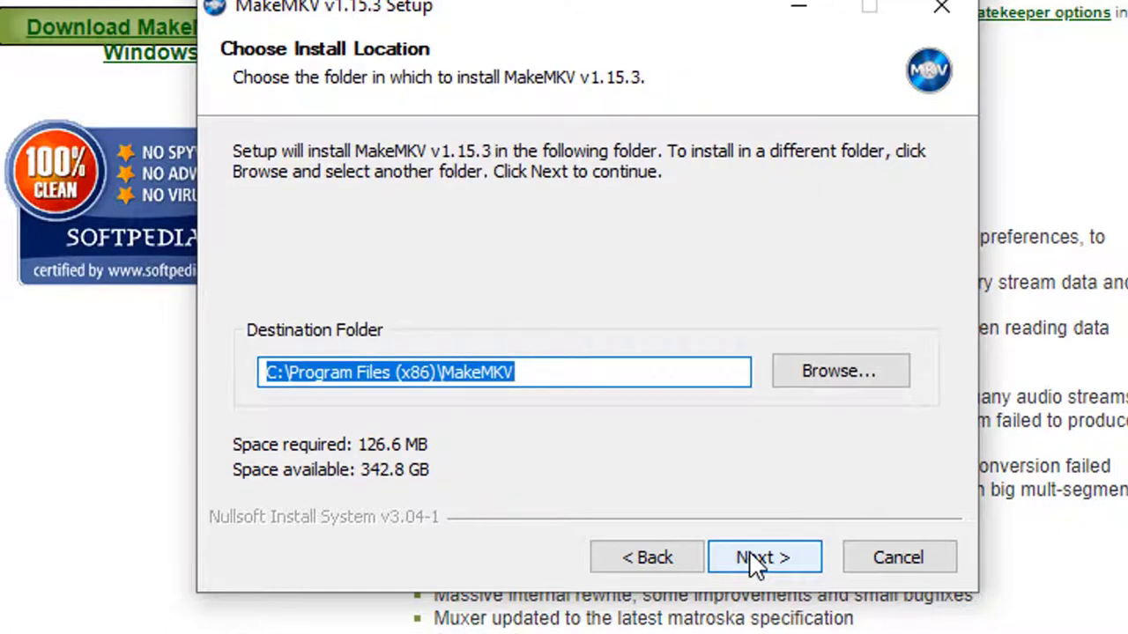
pyautogui.click(751, 561)
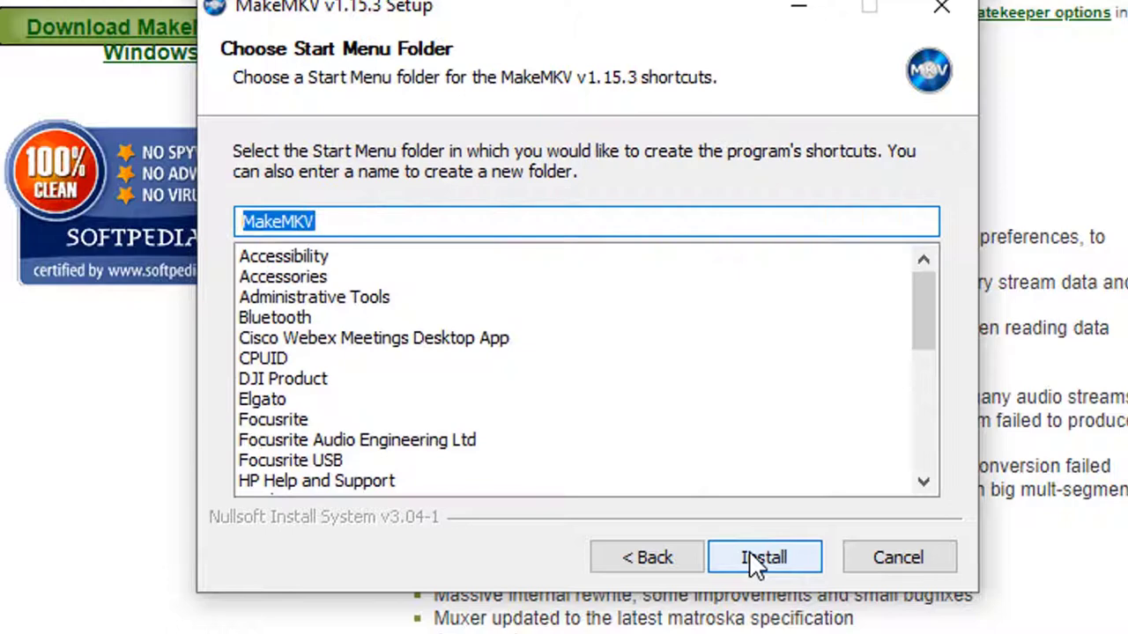
pyautogui.click(751, 557)
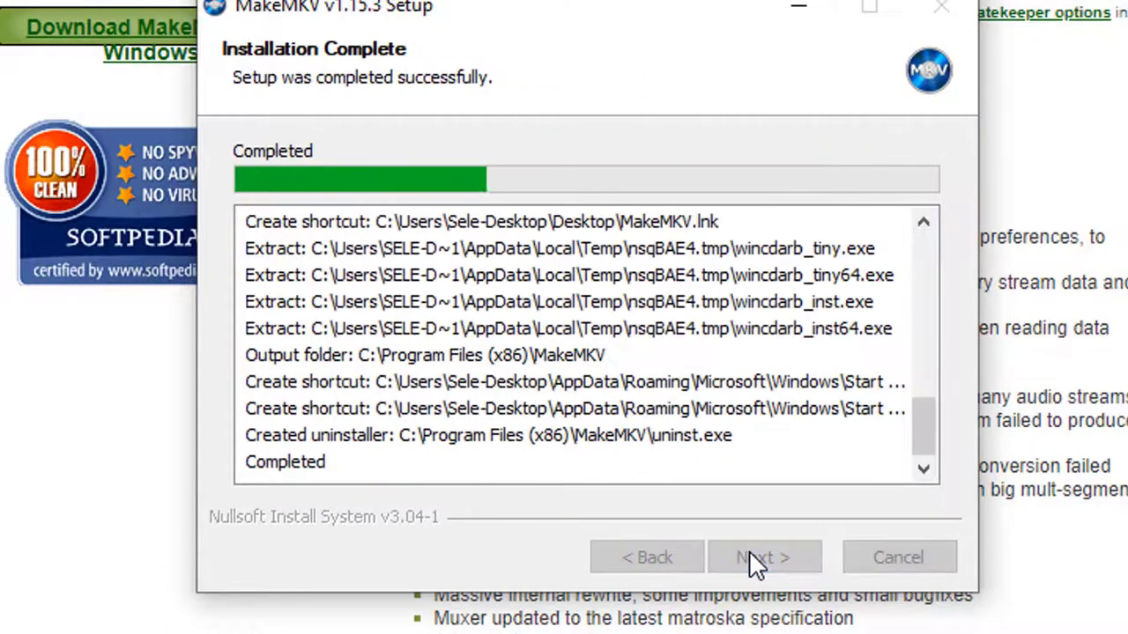
pyautogui.click(751, 556)
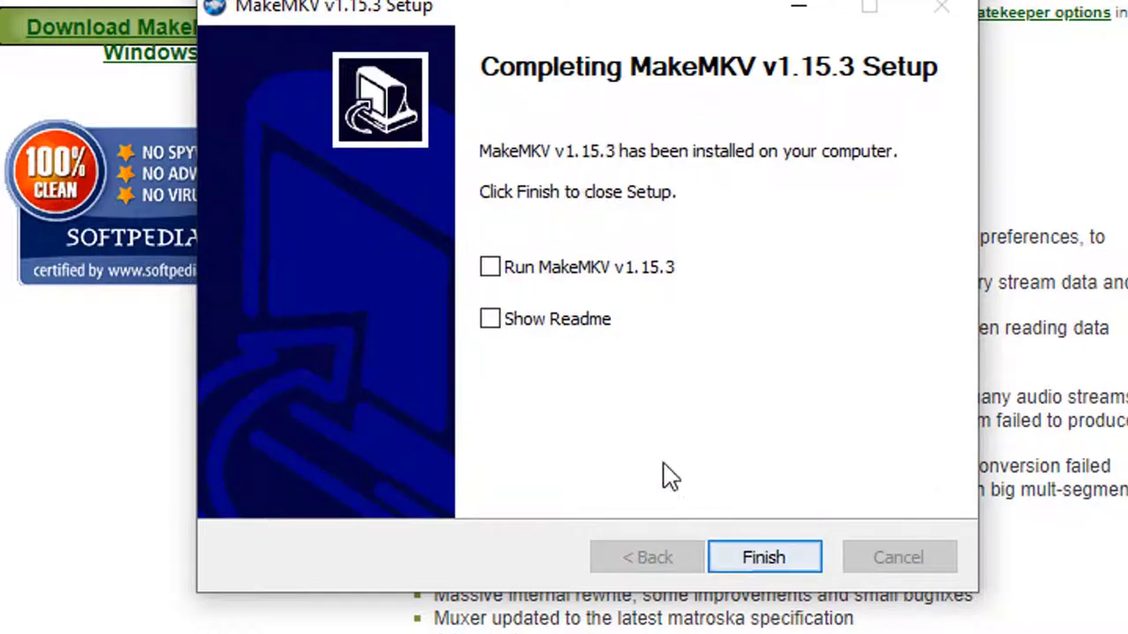
pyautogui.click(491, 268)
pyautogui.click(775, 557)
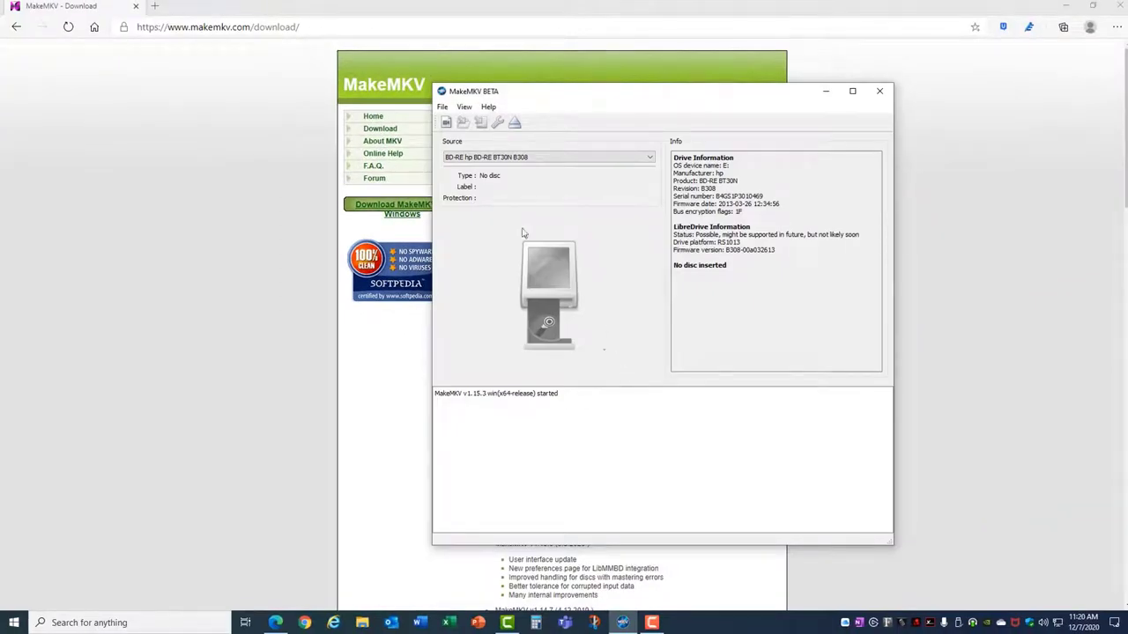
# Step: Review the MakeMKV preferences for data directory, default video destination, minimum title length, IO, language, protection and integration
pyautogui.click(466, 109)
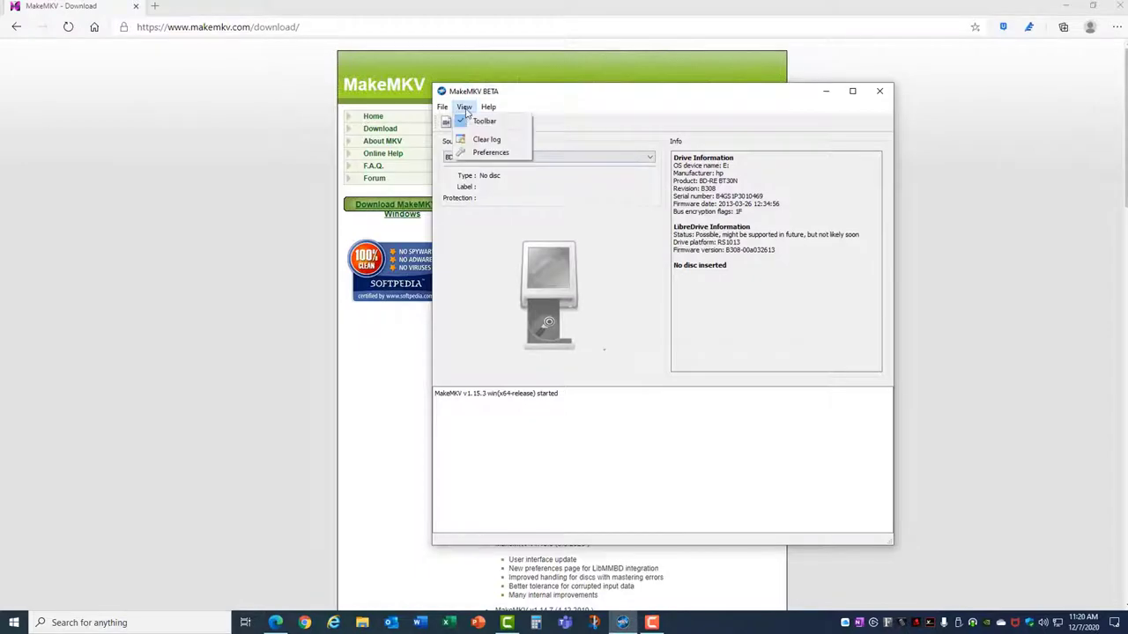
pyautogui.click(490, 153)
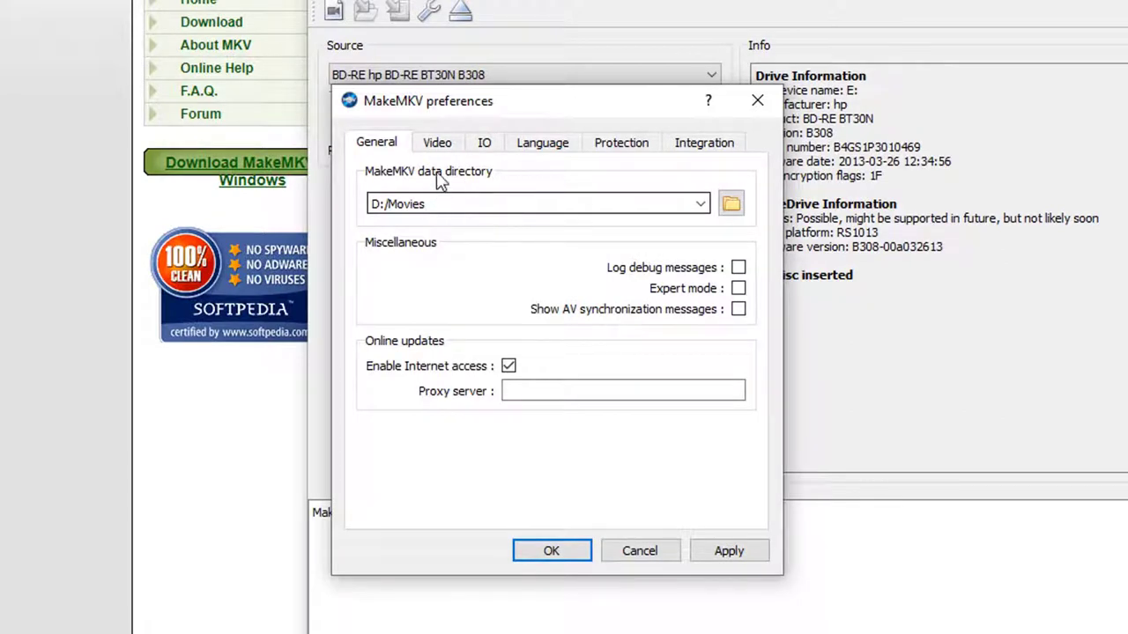
pyautogui.click(438, 143)
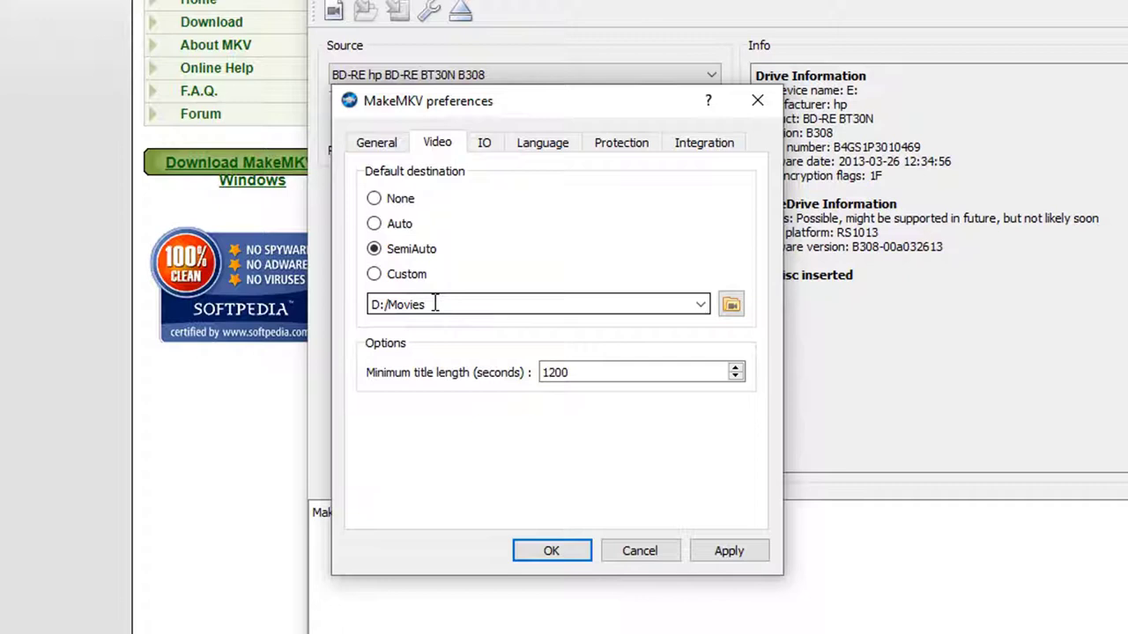
pyautogui.click(591, 372)
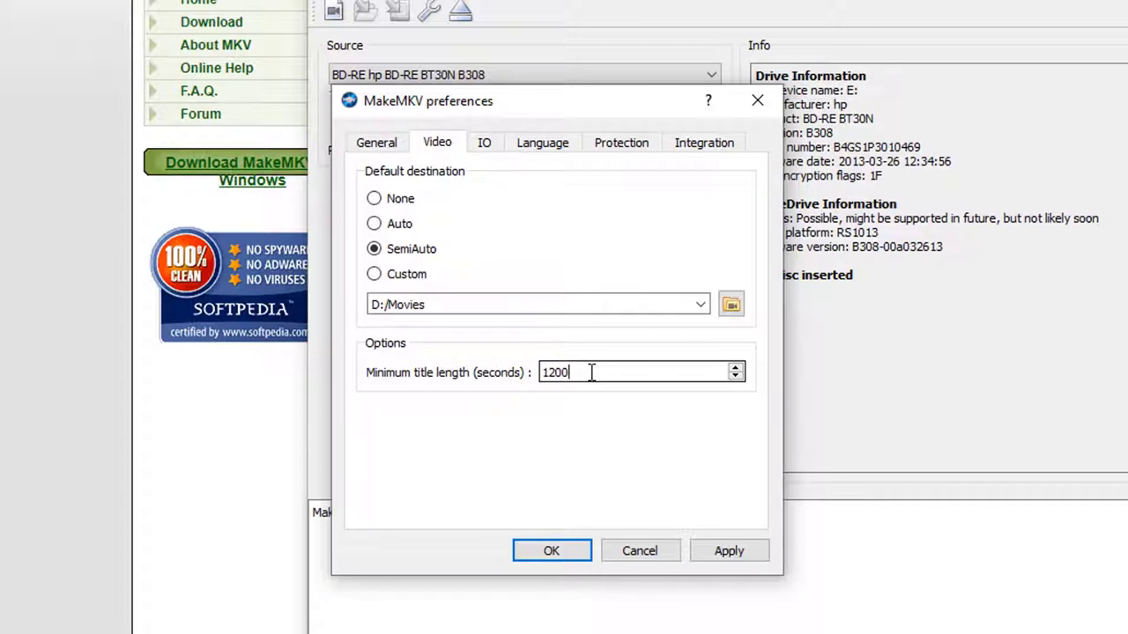
pyautogui.click(485, 148)
pyautogui.click(539, 148)
pyautogui.click(622, 148)
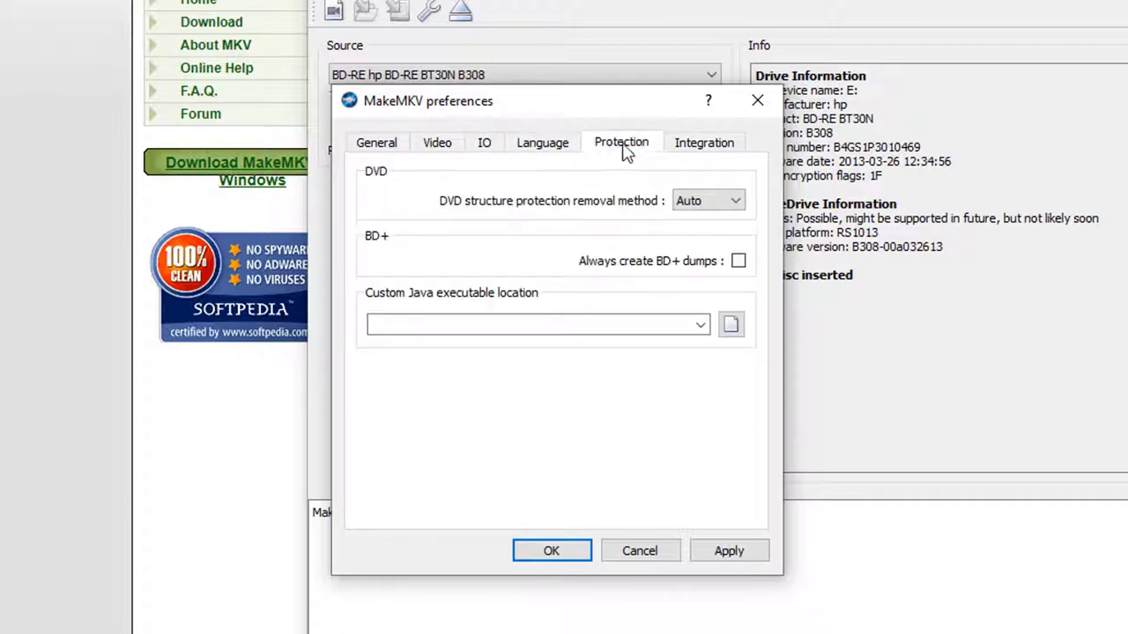
pyautogui.click(693, 148)
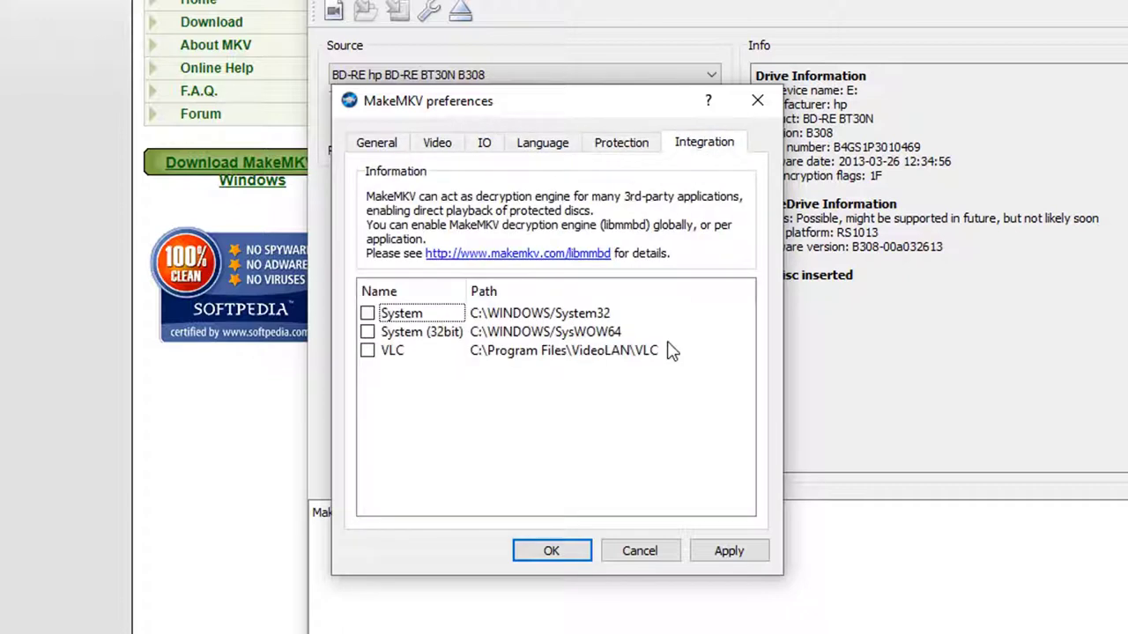
pyautogui.click(552, 551)
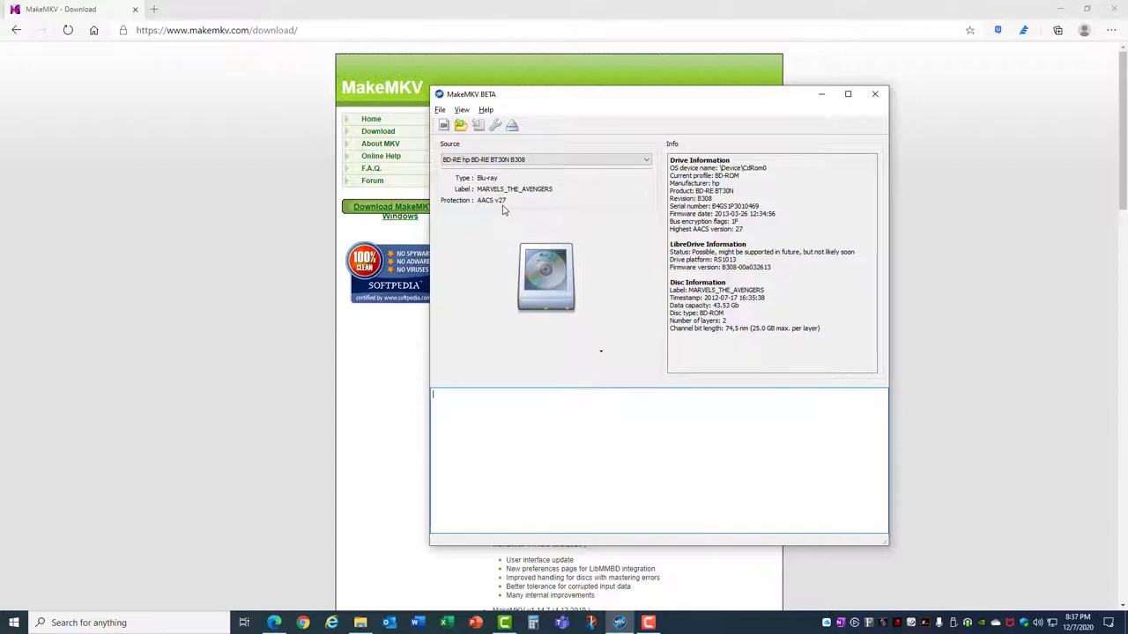
# Step: Open the MARVELS_THE_AVENGERS Blu-ray disc from the BD-RE drive to load its titles
pyautogui.click(441, 111)
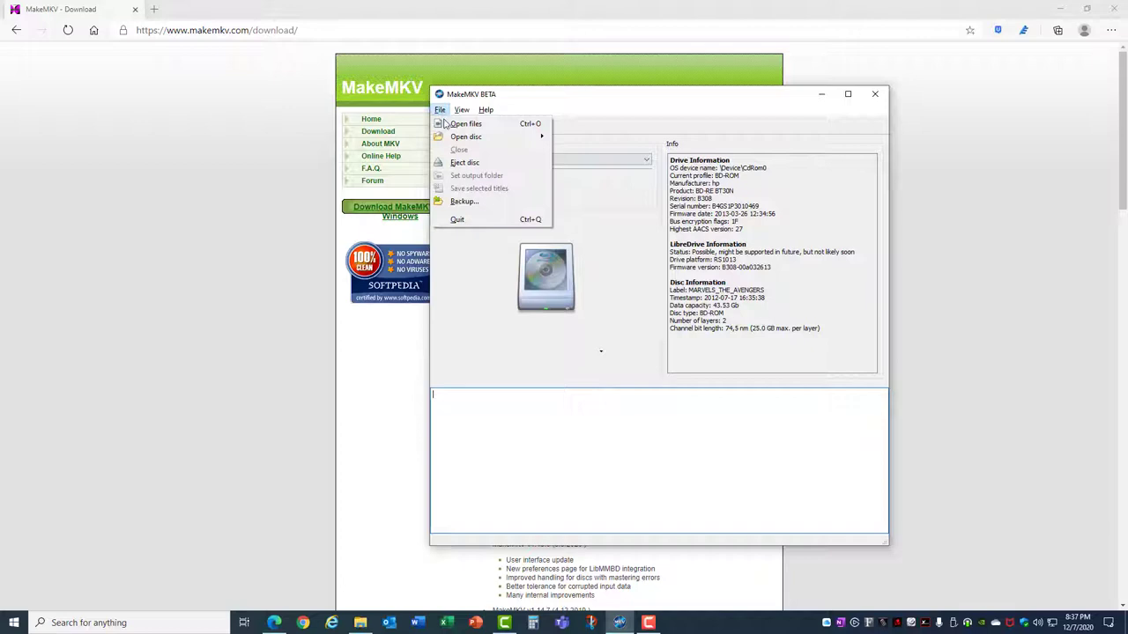
pyautogui.moveTo(456, 142)
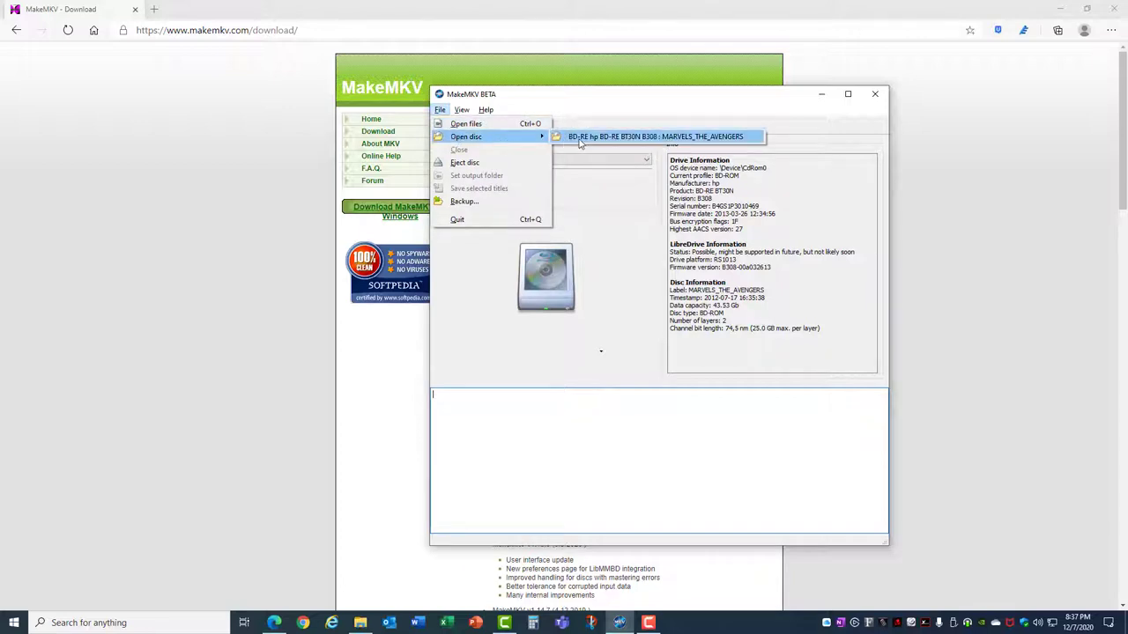
pyautogui.click(580, 138)
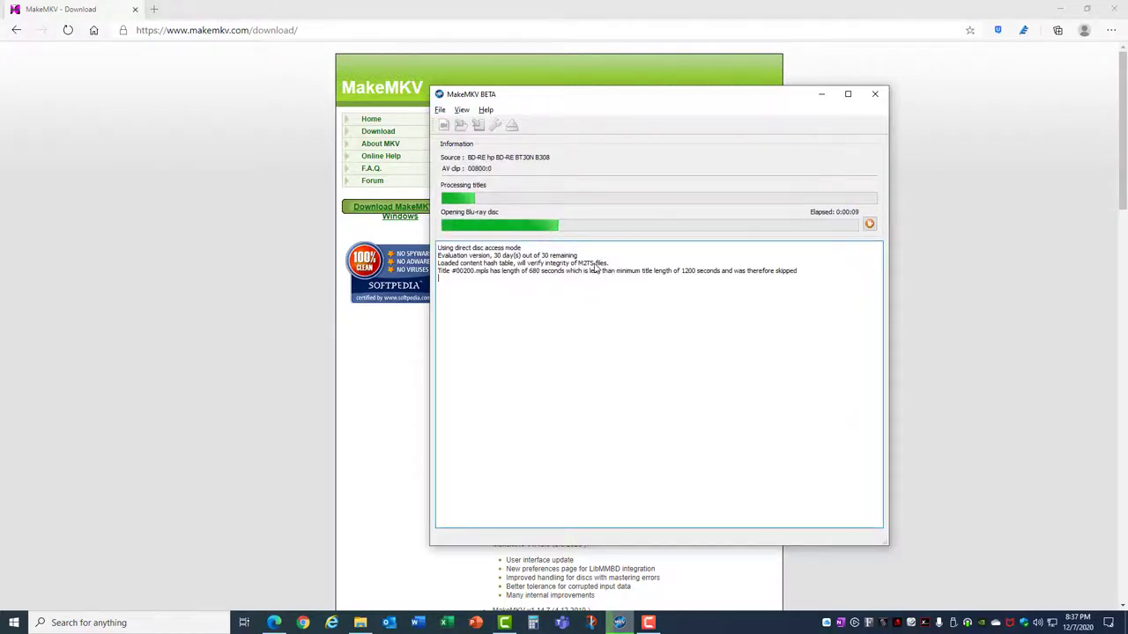
# Step: Exclude the 21-chapter title from the rip, keeping only the 20-chapter title selected
pyautogui.moveTo(513, 381); pyautogui.dragTo(534, 380)
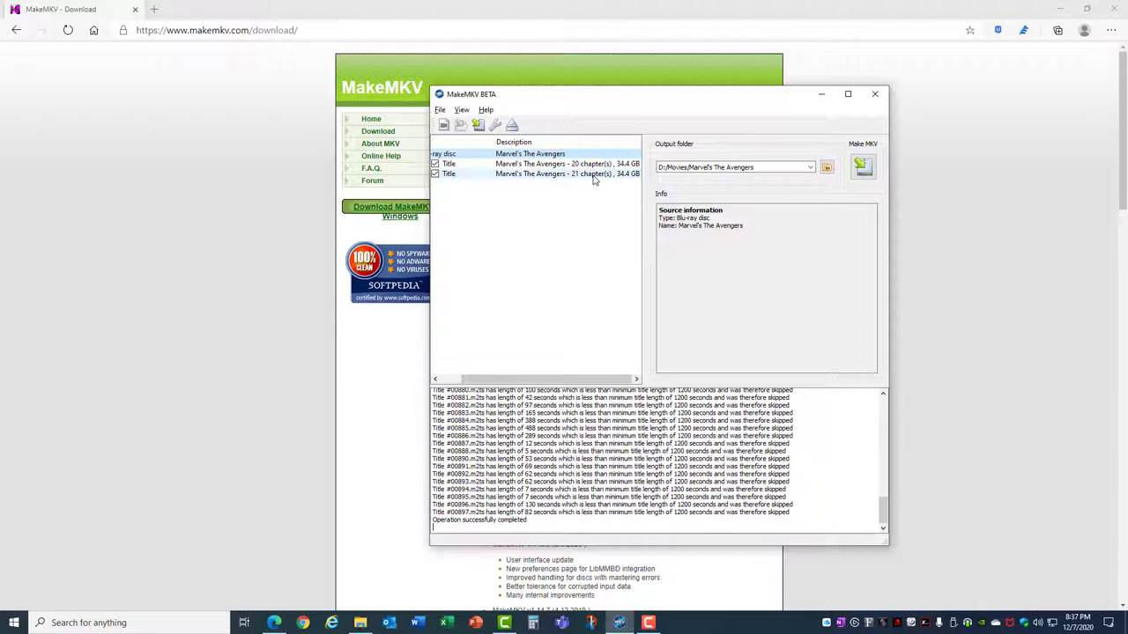
pyautogui.click(435, 176)
pyautogui.moveTo(519, 381); pyautogui.dragTo(484, 384)
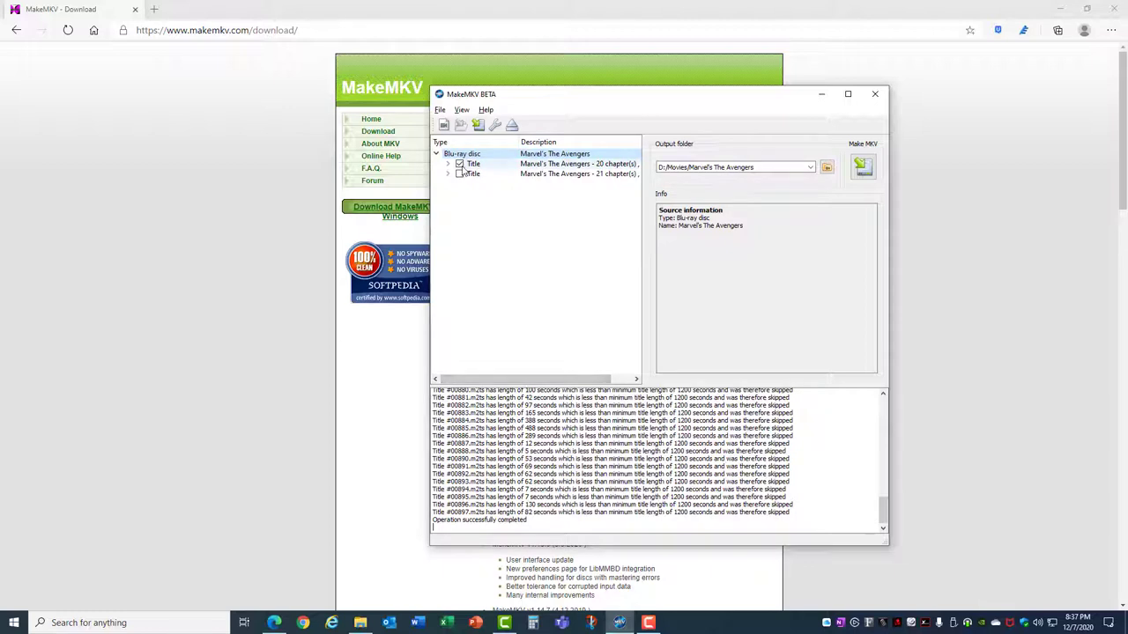
# Step: Save the selected title as an MKV file, creating the output folder D:/Movies/Marvel's The Avengers
pyautogui.click(863, 168)
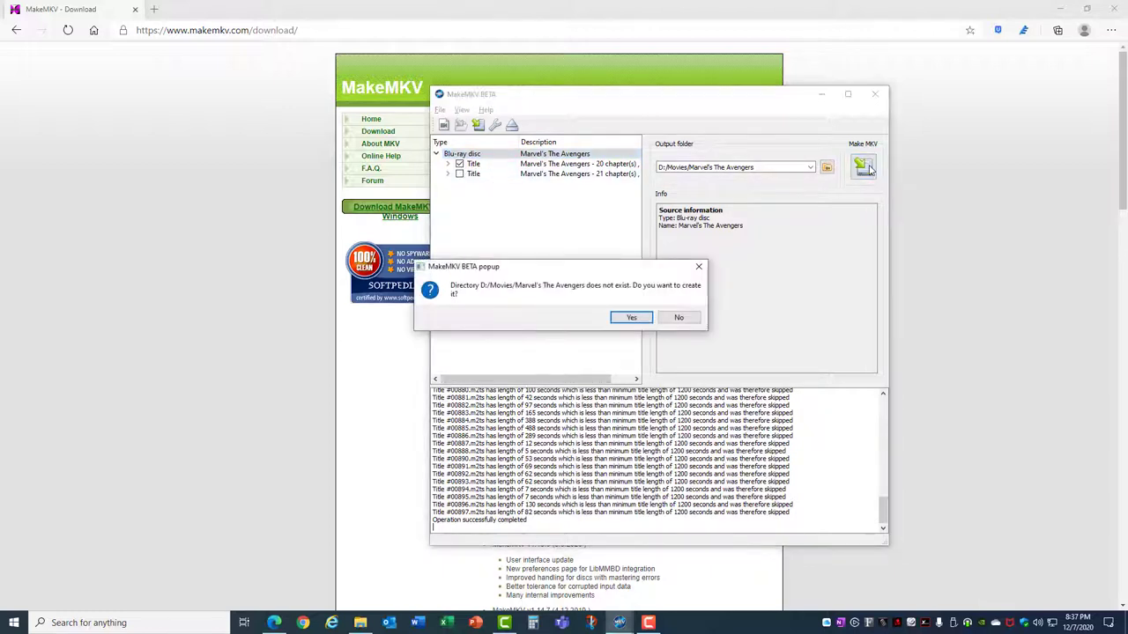
pyautogui.click(632, 318)
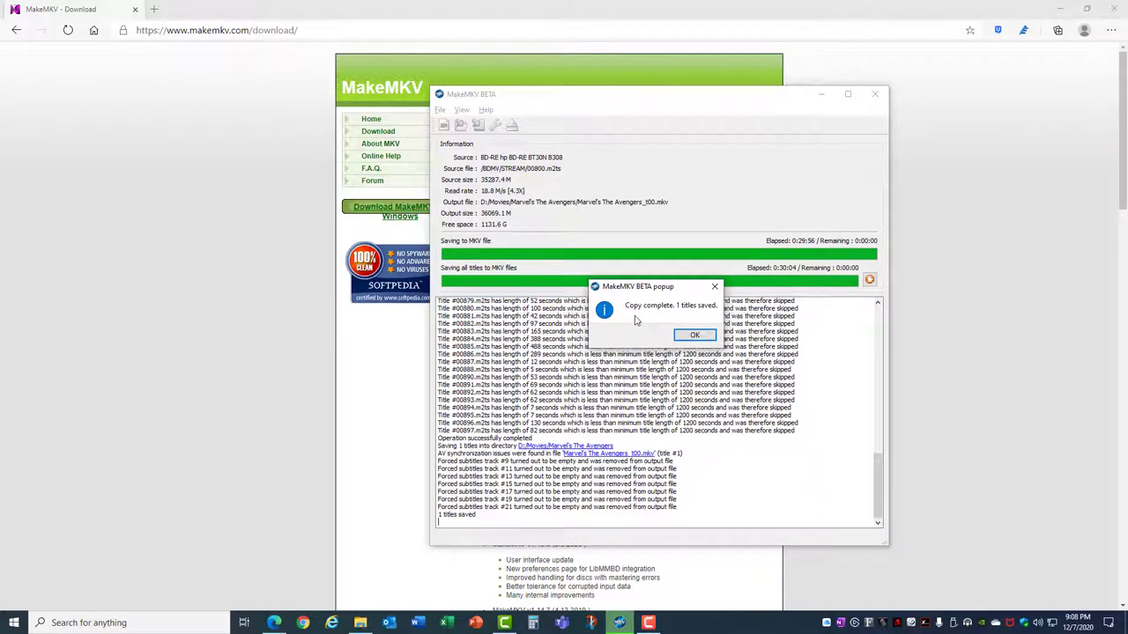
pyautogui.click(695, 334)
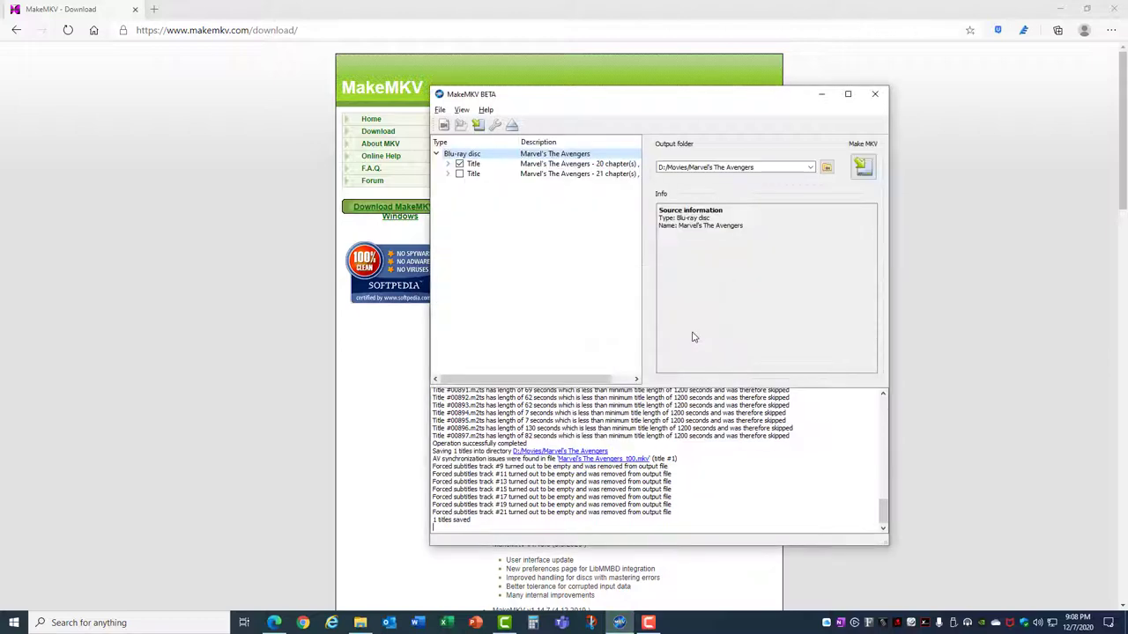
# Step: Switch to File Explorer and bring up the available actions for the Marvel's The Avengers_t00 video file
pyautogui.click(362, 624)
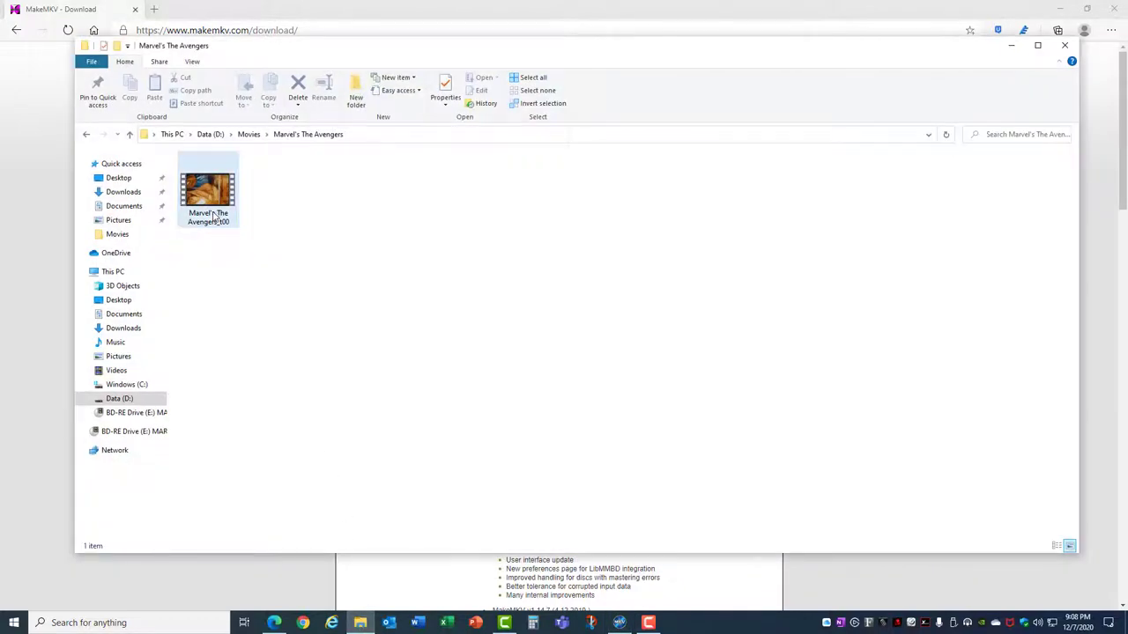
pyautogui.click(214, 196)
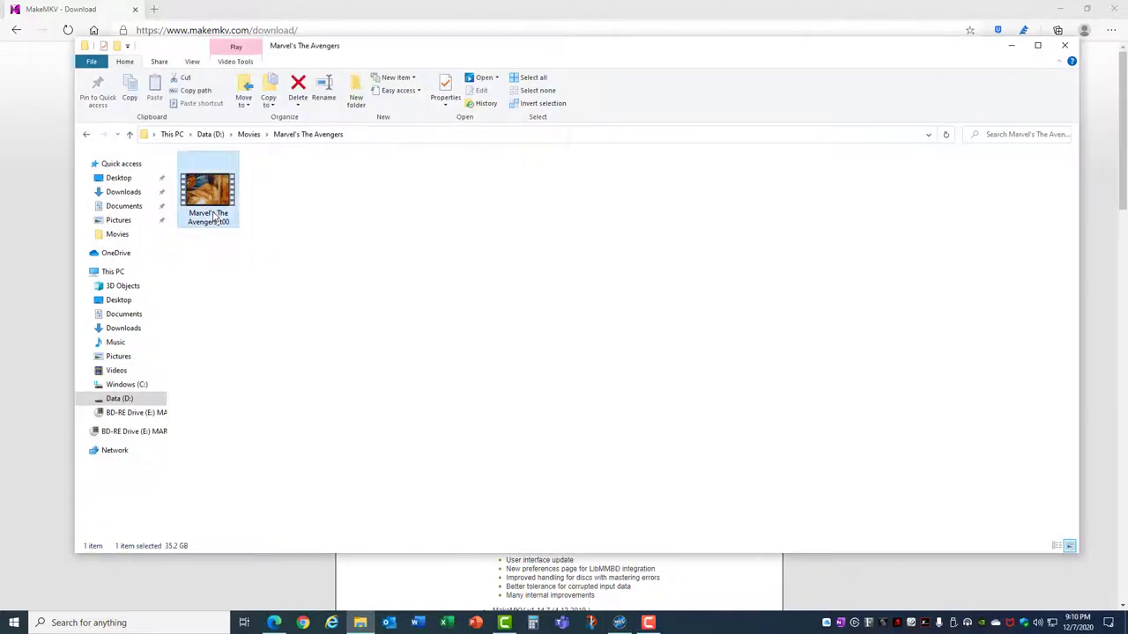
pyautogui.rightClick(212, 194)
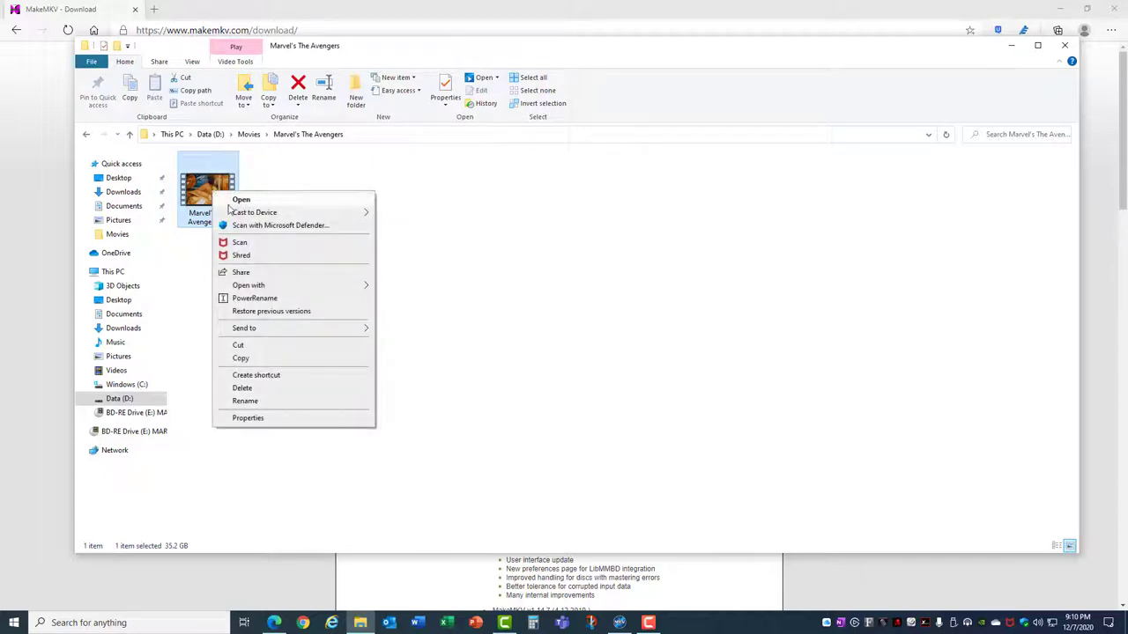